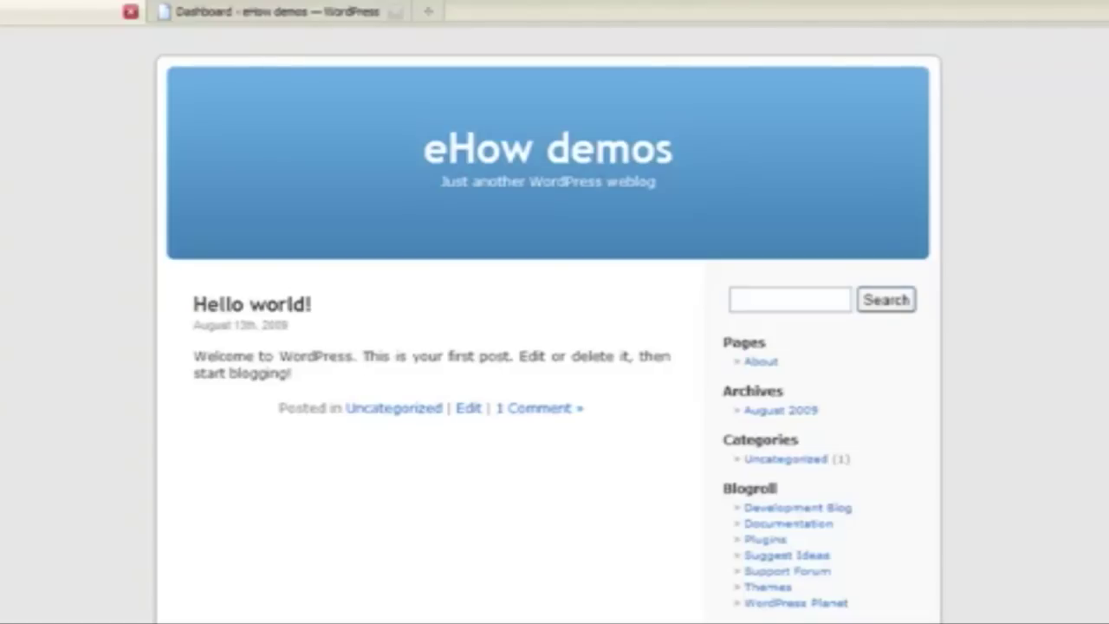
# Activate the WordPress Gallery Slideshow plugin from the Installed Plugins list
pyautogui.scroll(-2, 547, 324)
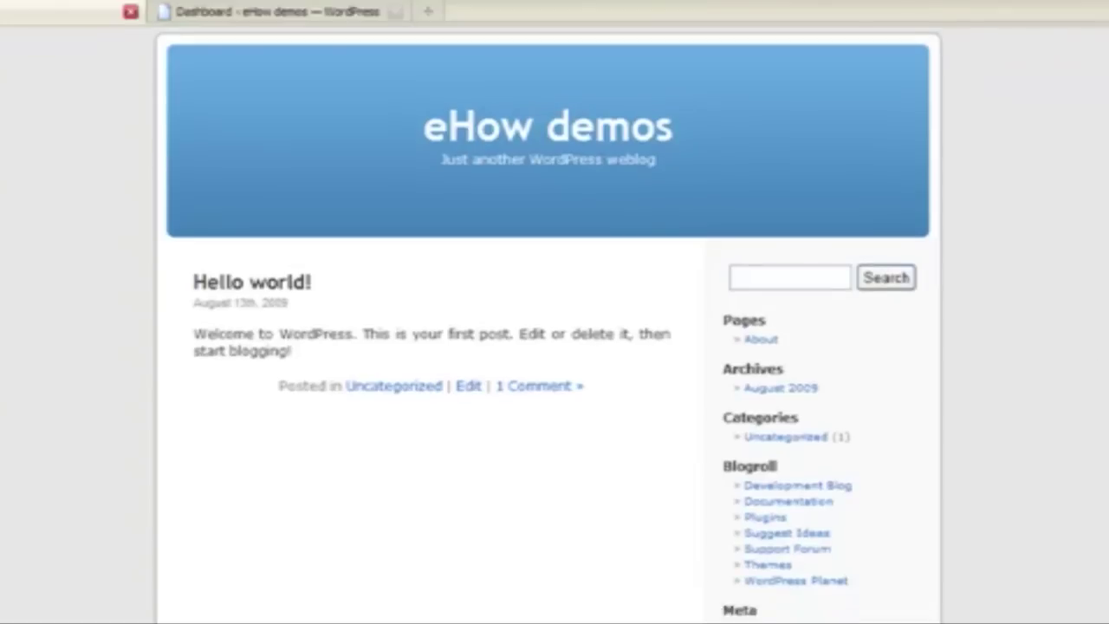
pyautogui.scroll(2, 548, 324)
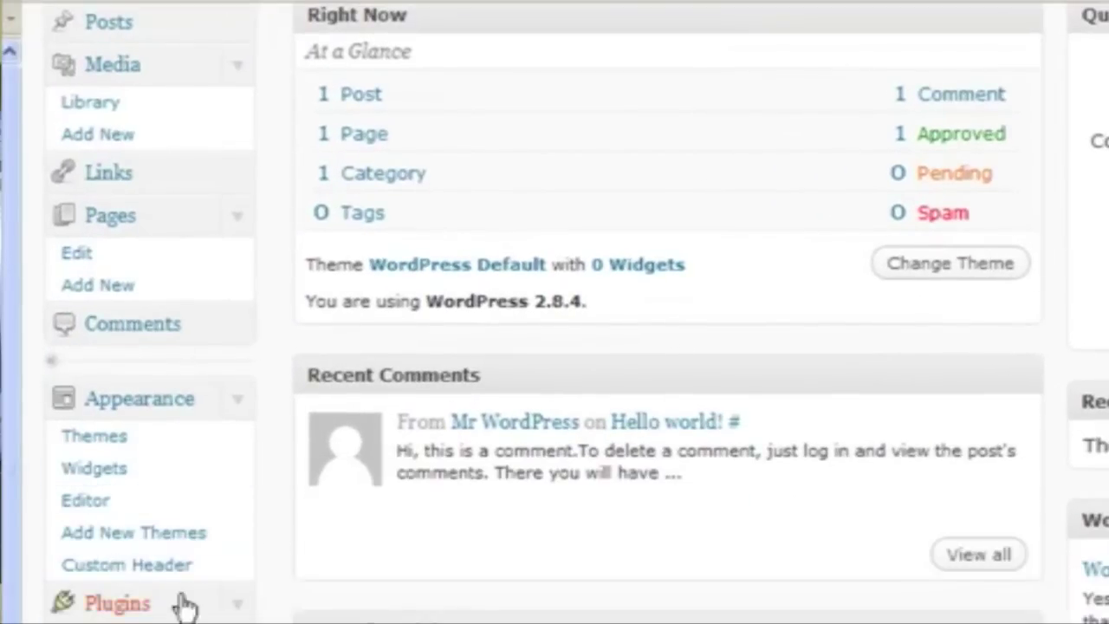
pyautogui.click(117, 604)
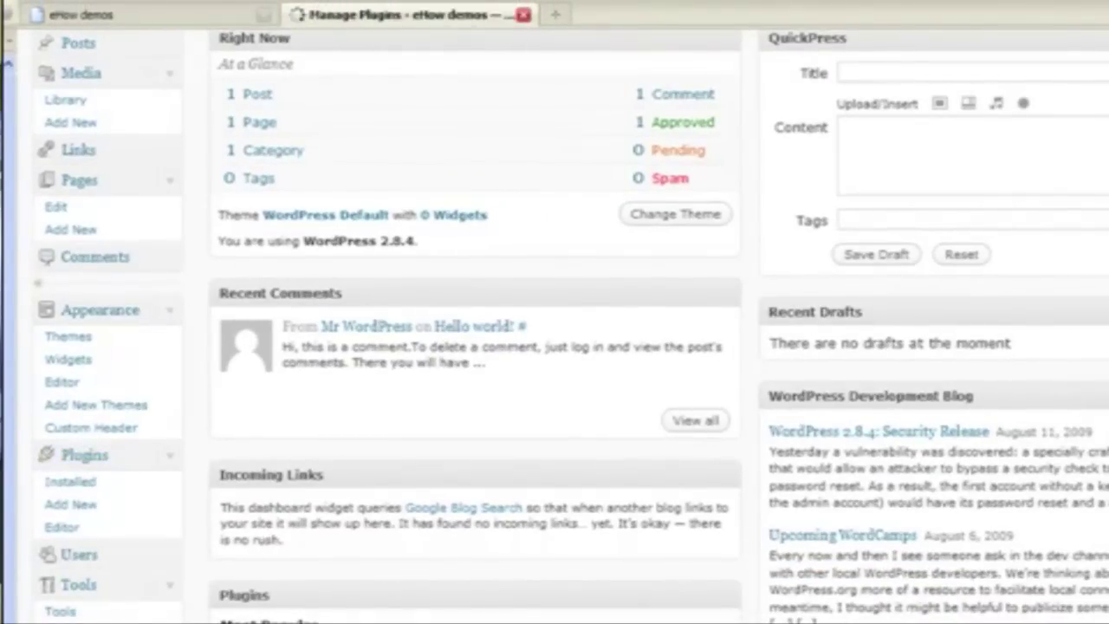
pyautogui.scroll(-5, 561, 330)
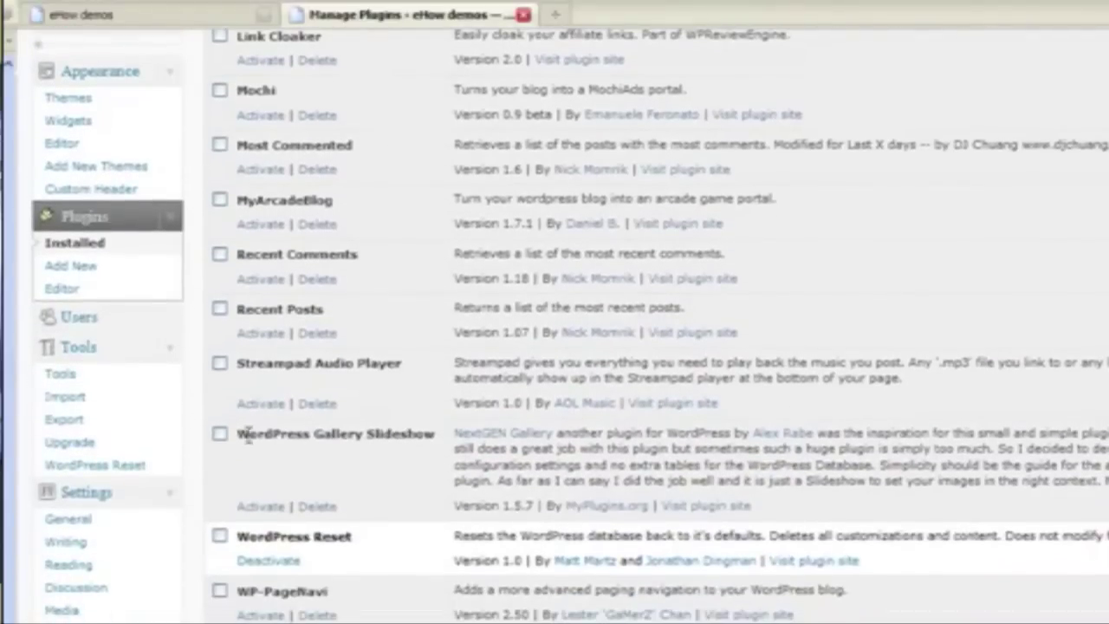
pyautogui.moveTo(239, 435); pyautogui.dragTo(434, 435)
pyautogui.click(417, 473)
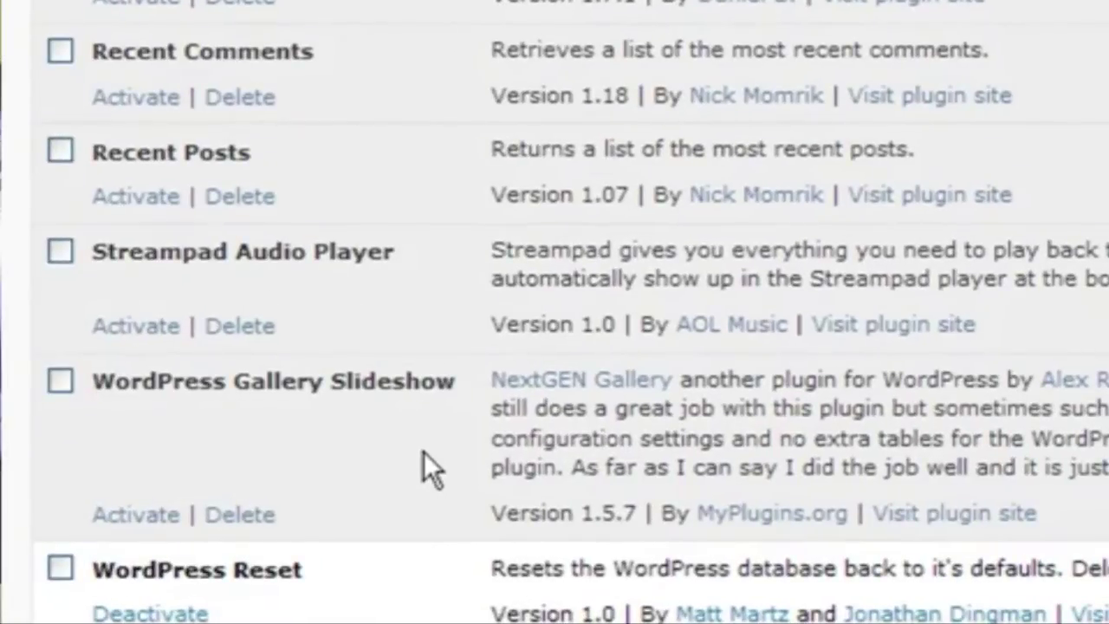
pyautogui.click(130, 514)
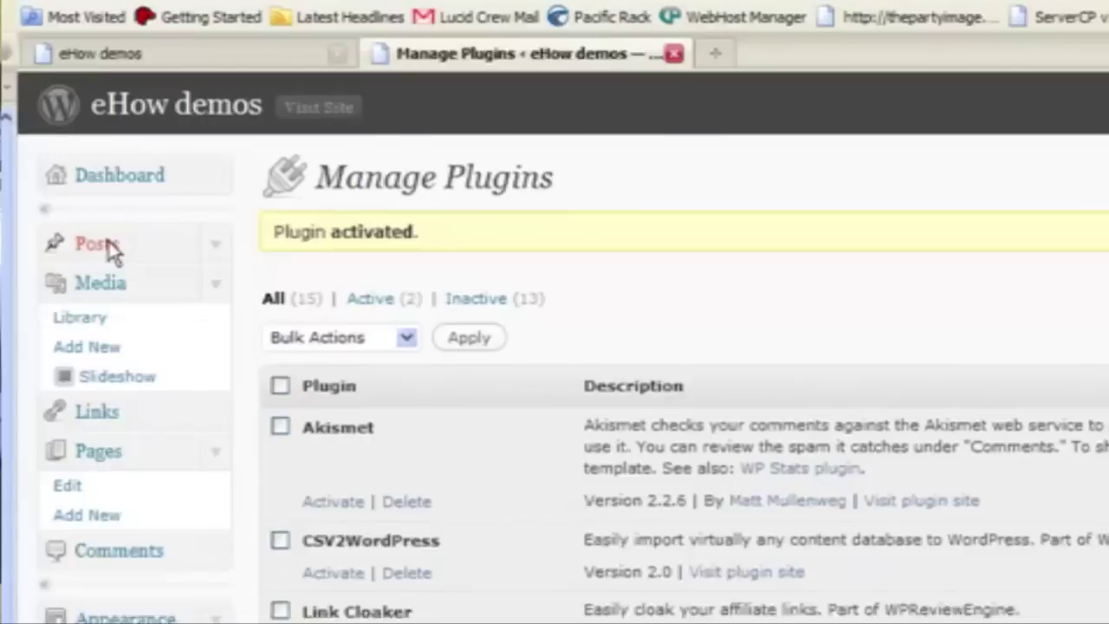
# Create a new post and give it the title 'Slideshow Demo'
pyautogui.click(56, 161)
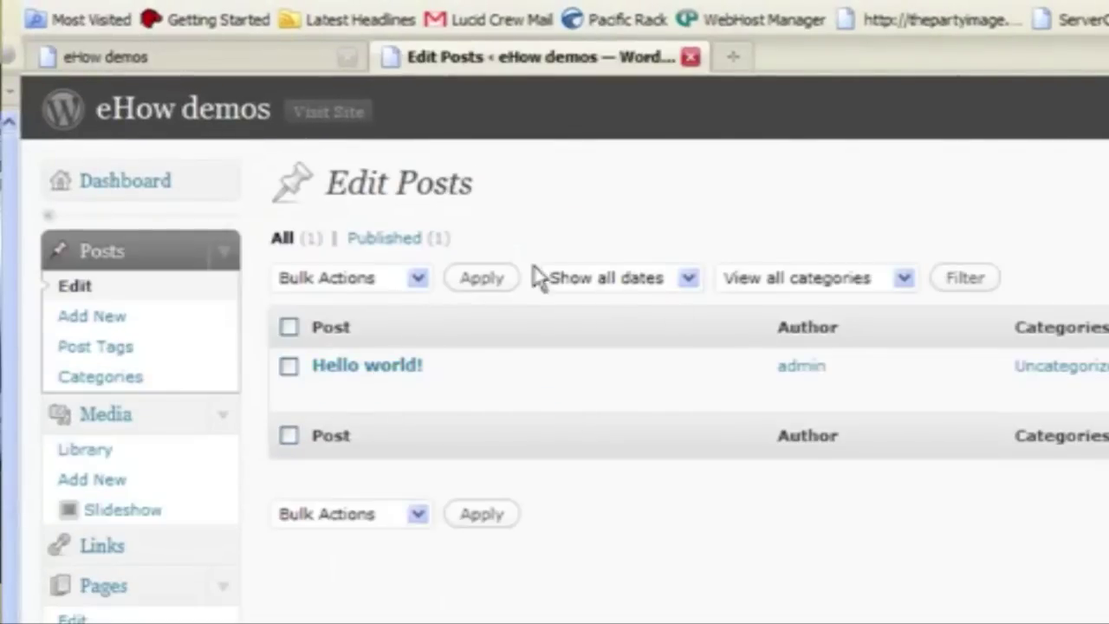
pyautogui.click(124, 317)
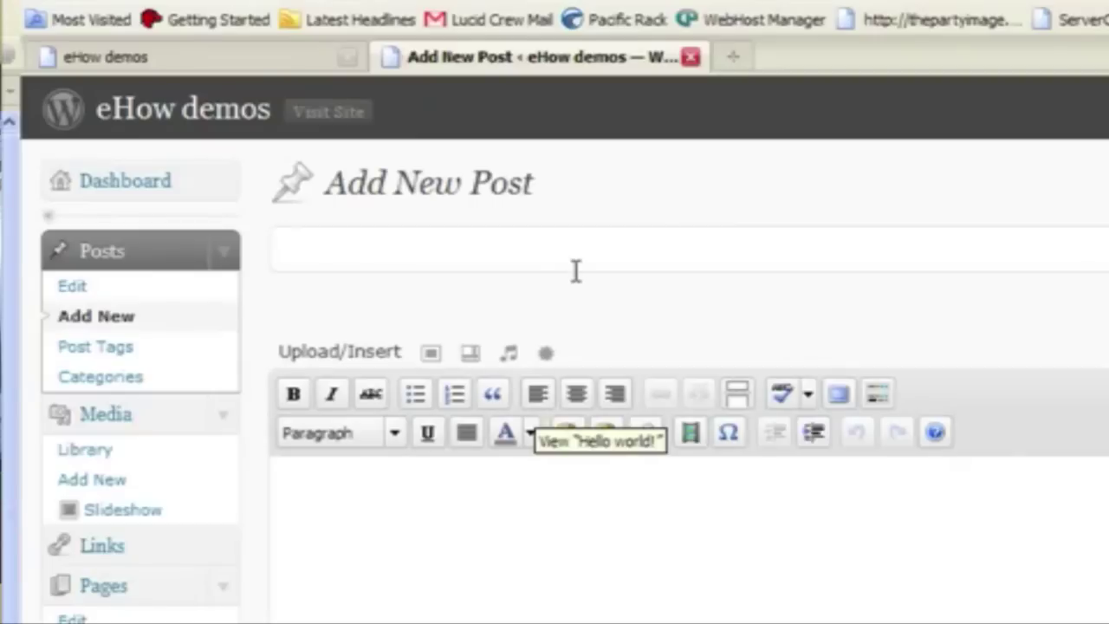
pyautogui.write('Slie')
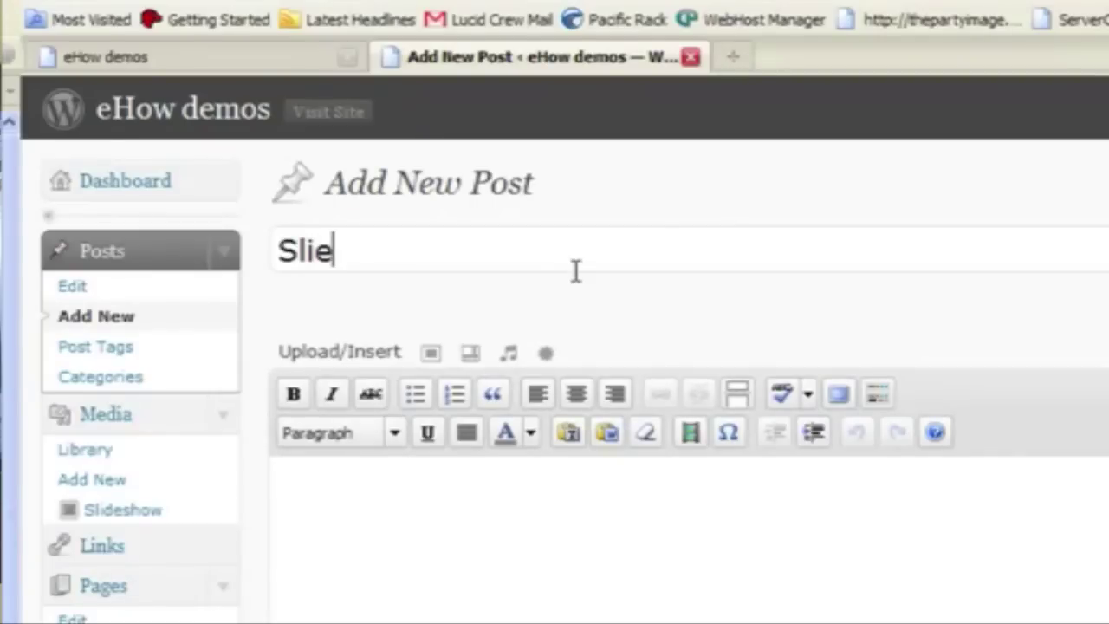
pyautogui.press('BackSpace')
pyautogui.write('des')
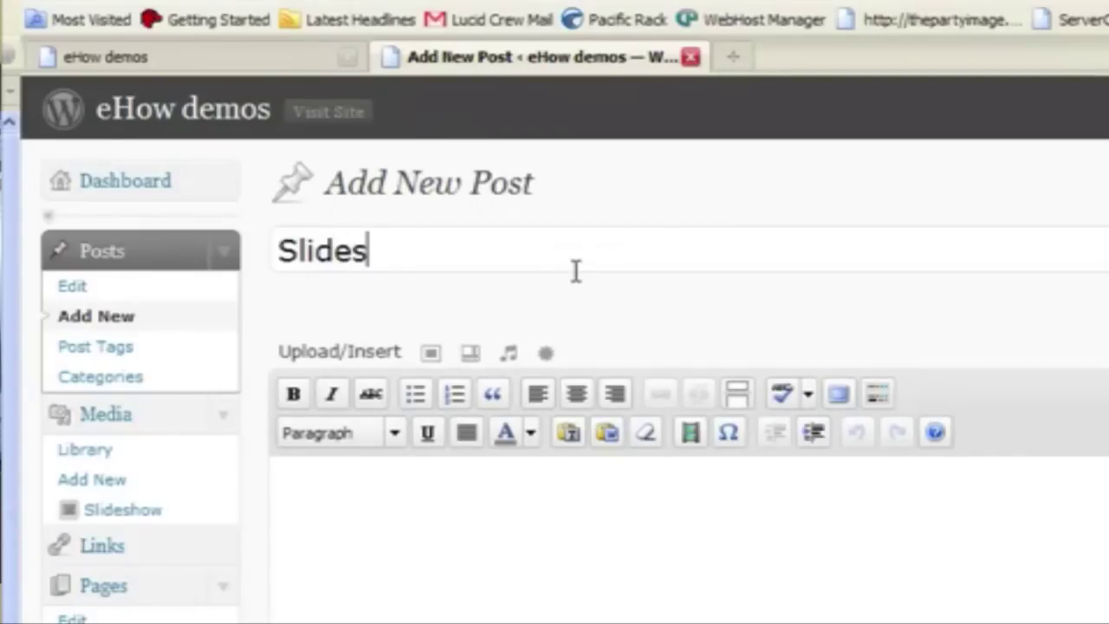
pyautogui.write('how d')
pyautogui.press('BackSpace')
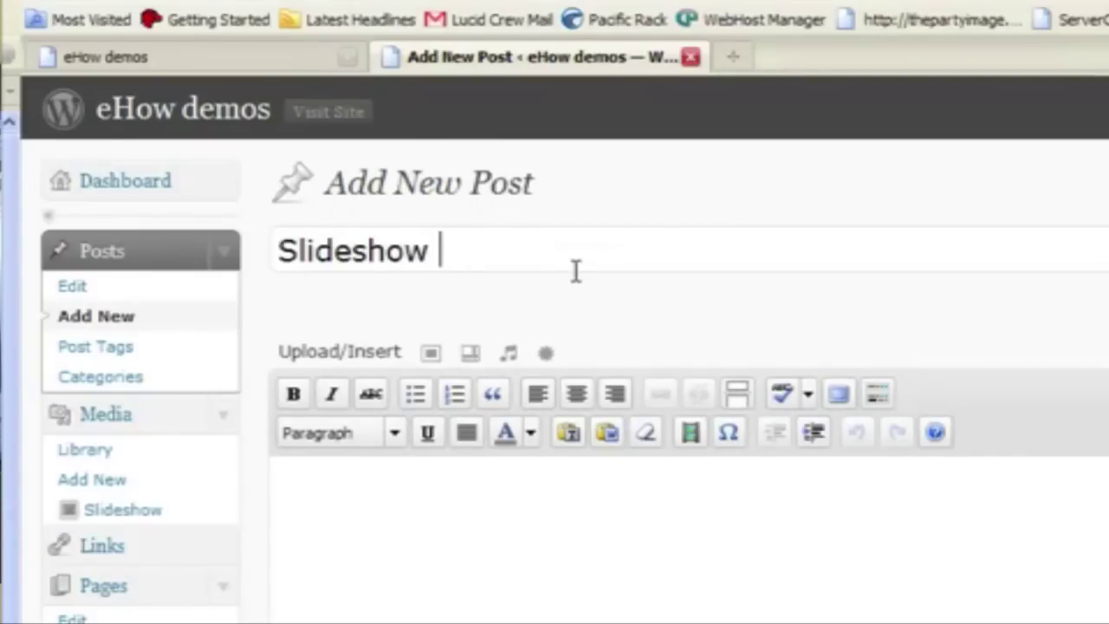
pyautogui.write('Demo')
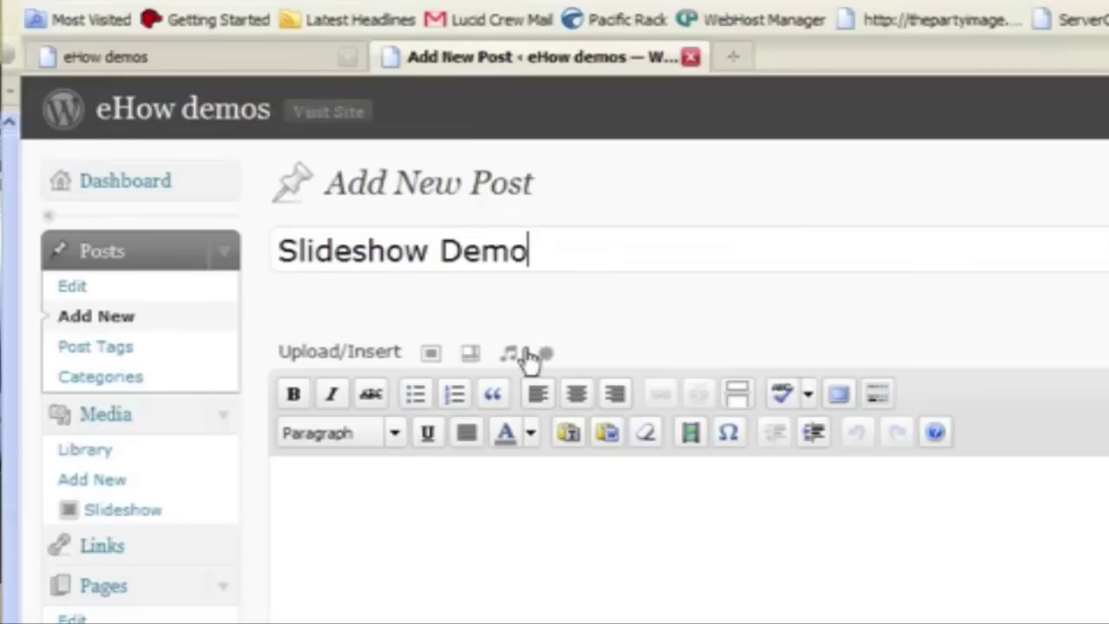
# Upload the eight photos A0005445.jpg through A0005457.jpg to the post
pyautogui.click(430, 357)
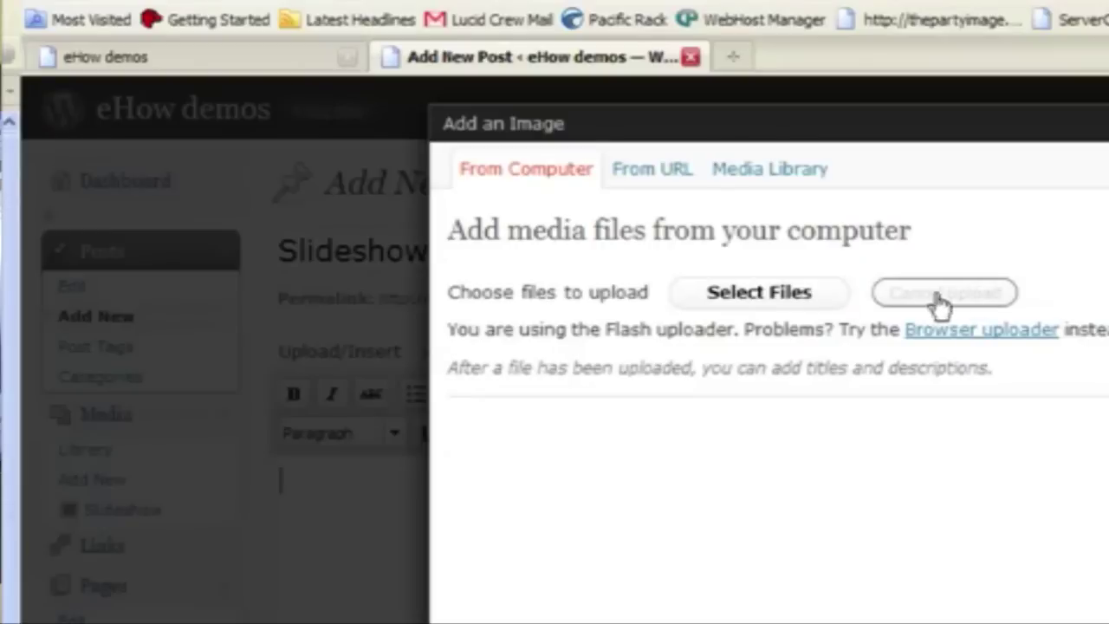
pyautogui.click(755, 299)
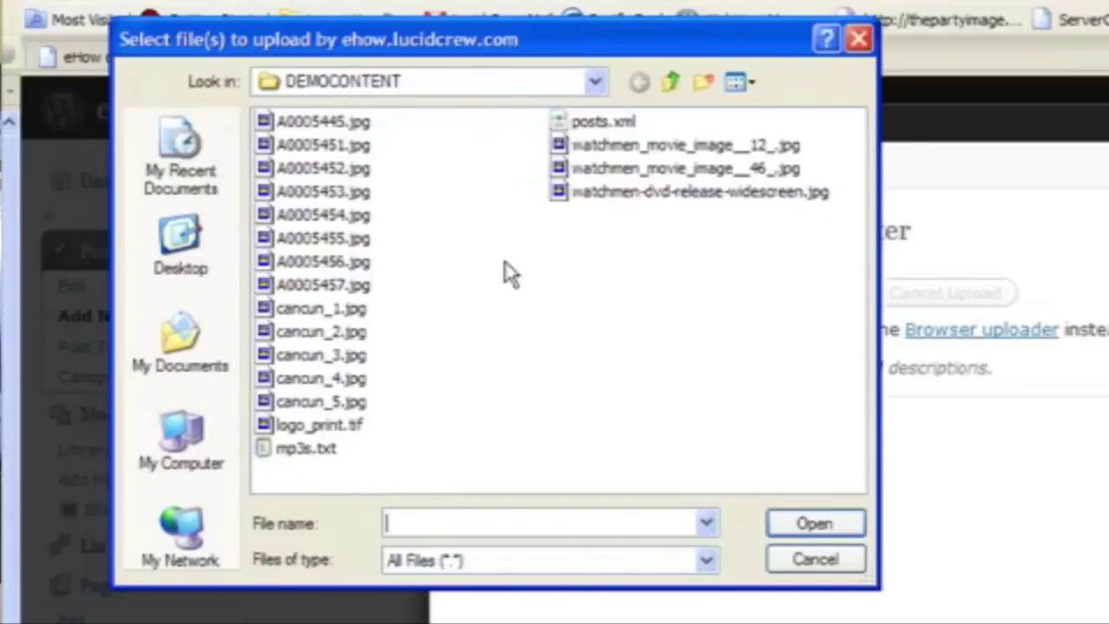
pyautogui.click(342, 122)
pyautogui.keyDown('shift'); pyautogui.click(334, 285); pyautogui.keyUp('shift')
pyautogui.click(811, 521)
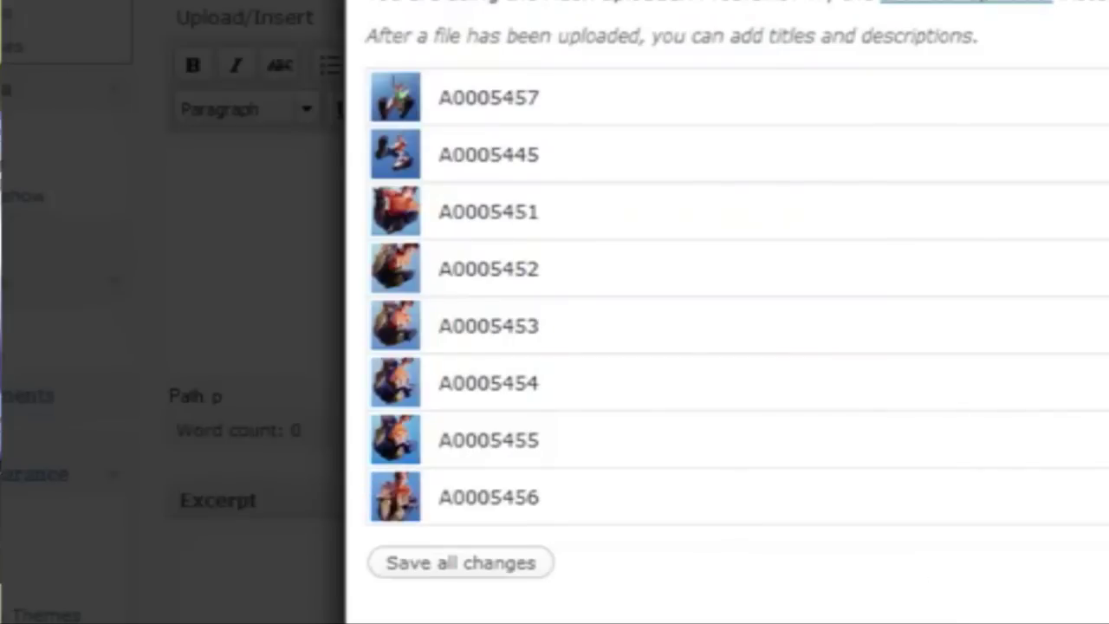
# Save all changes to the uploaded images and insert them as a gallery
pyautogui.click(500, 571)
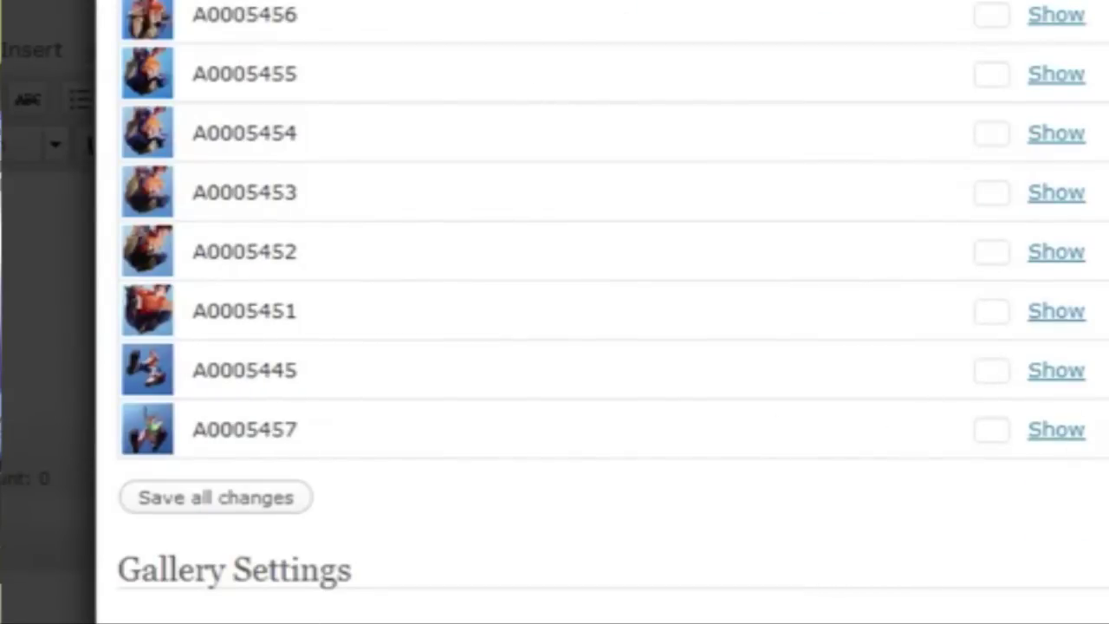
pyautogui.scroll(-3, 613, 312)
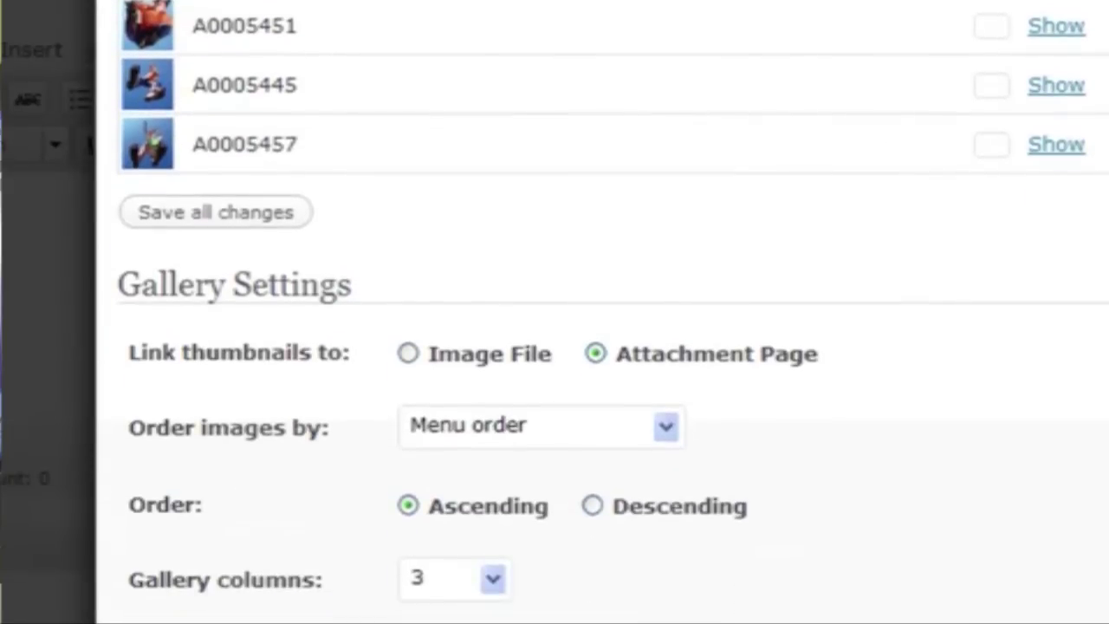
pyautogui.scroll(2, 613, 312)
pyautogui.click(279, 346)
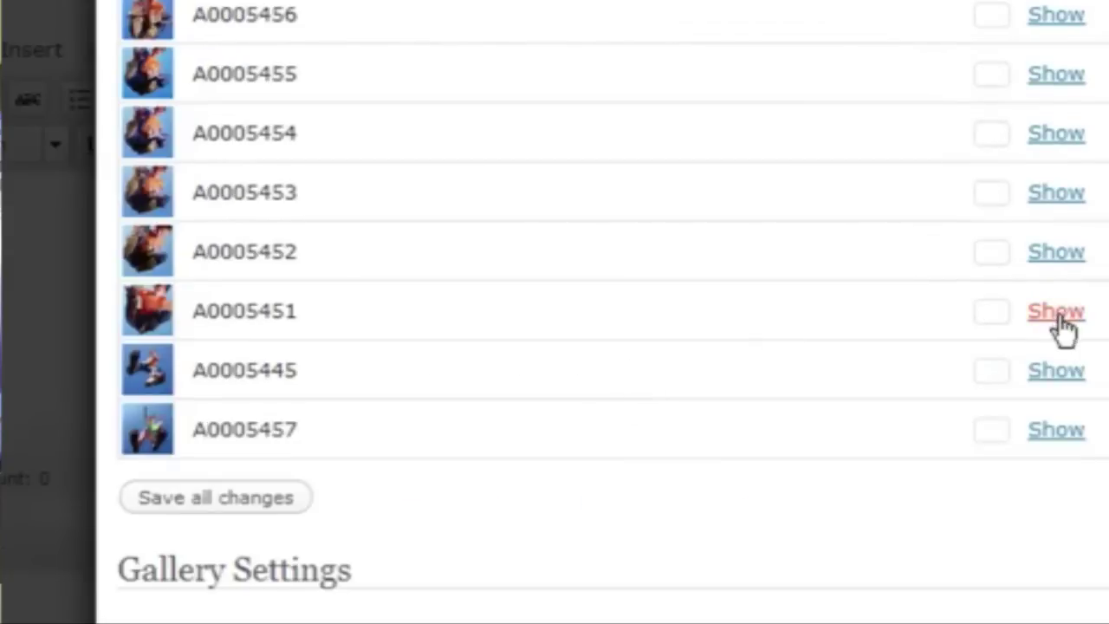
pyautogui.scroll(-5, 612, 312)
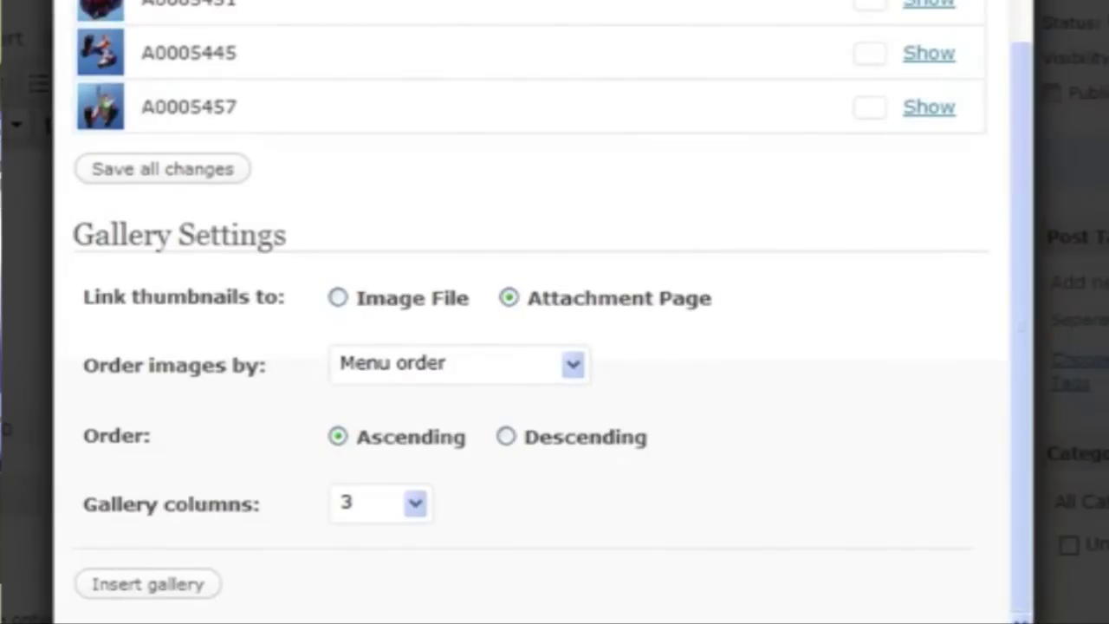
pyautogui.click(148, 585)
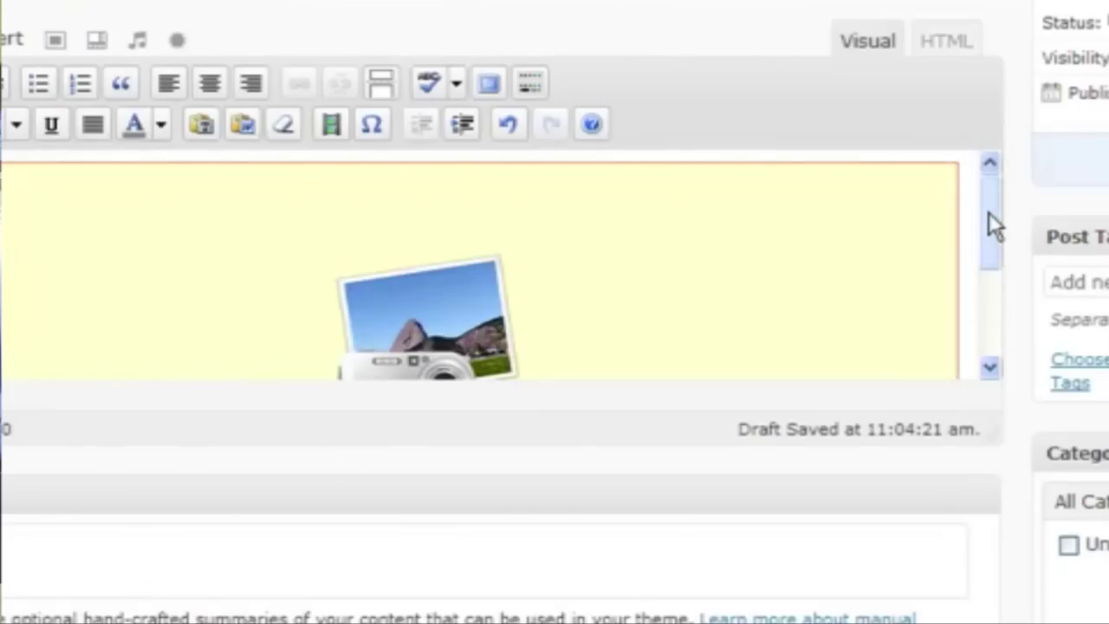
# Delete the gallery placeholder and clear all existing content from the post editor
pyautogui.moveTo(994, 225); pyautogui.dragTo(990, 198)
pyautogui.click(774, 235)
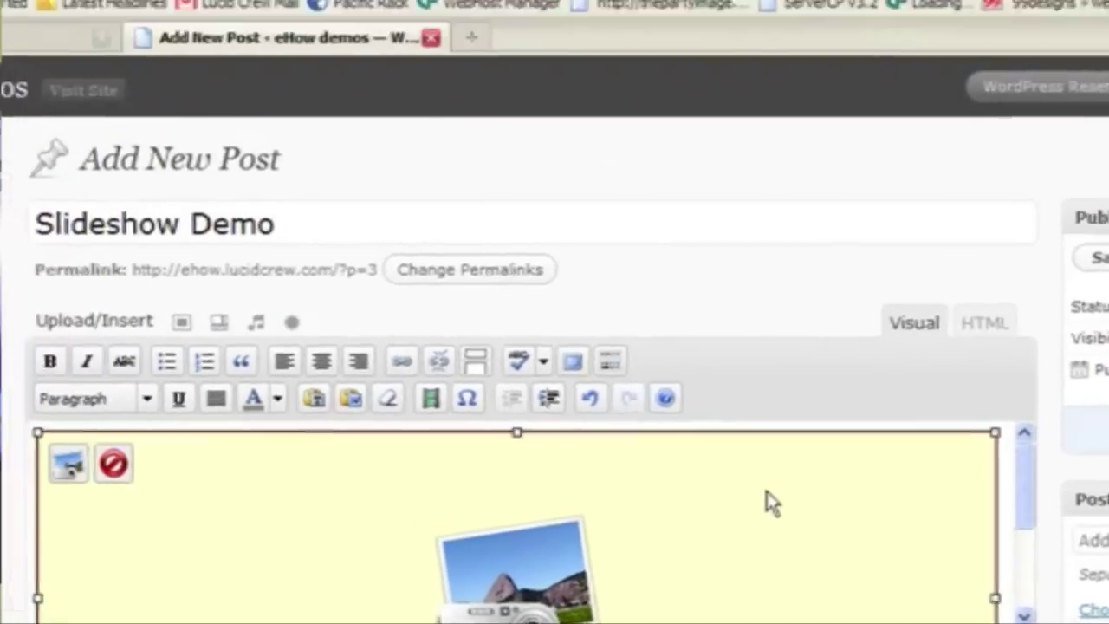
pyautogui.press('Delete')
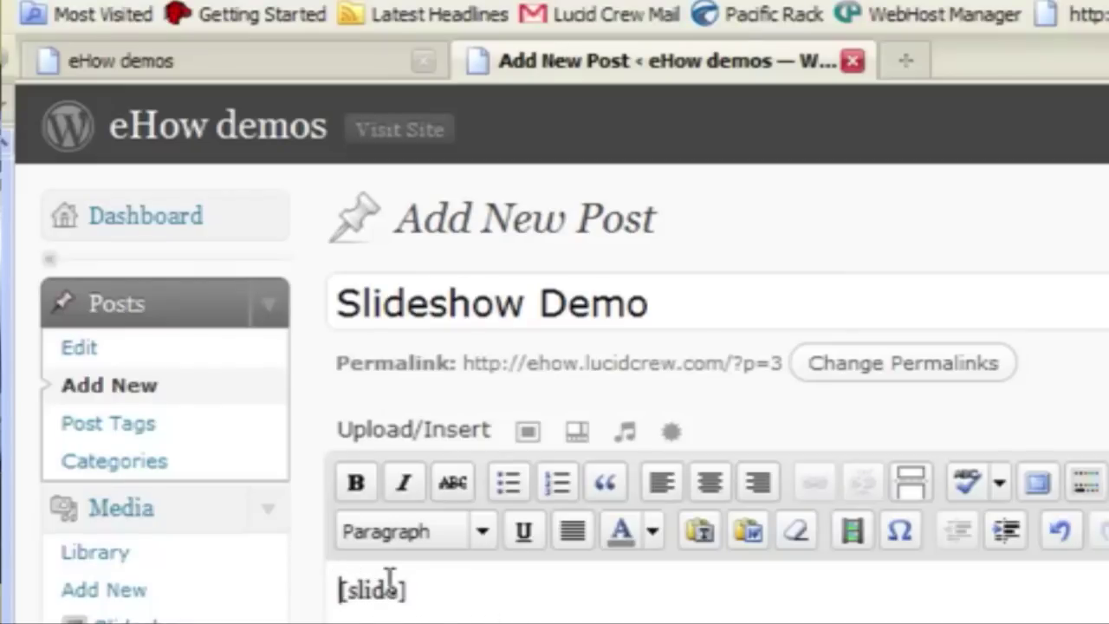
pyautogui.hotkey('ctrl', 'a')
pyautogui.press('Delete')
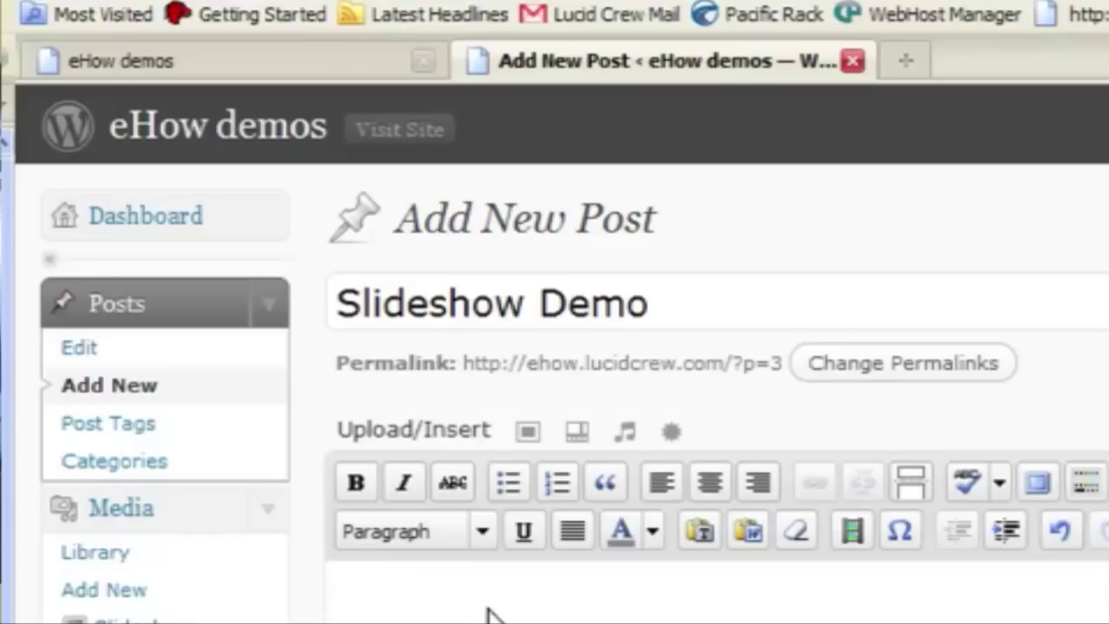
# Type 'This is an intro to the slideshow' with a [slide] shortcode two lines below
pyautogui.write('This is')
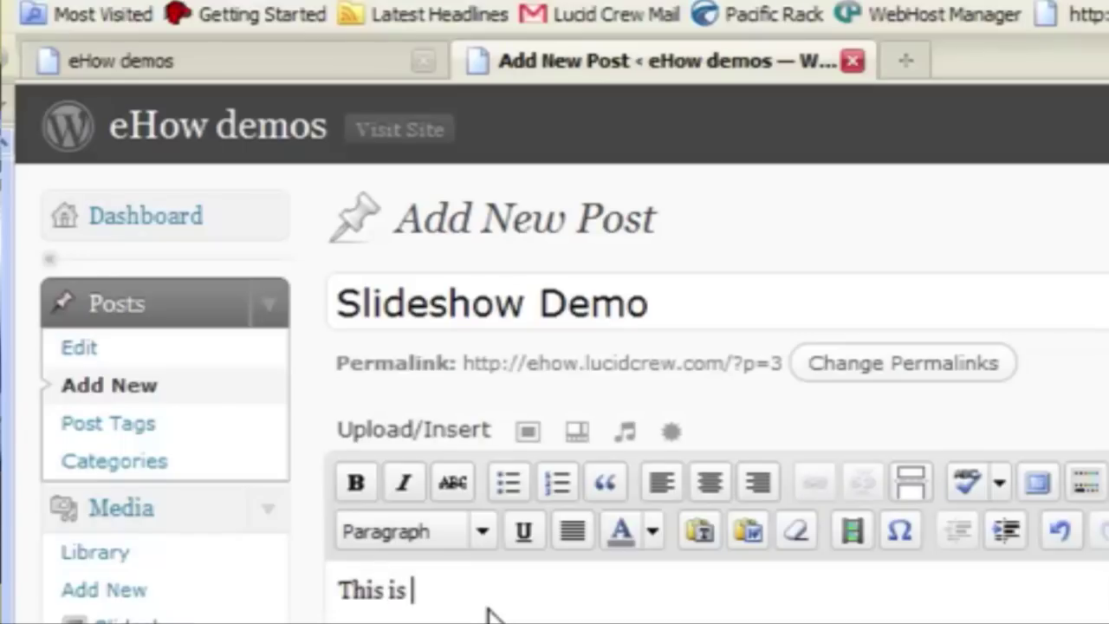
pyautogui.write(' an intro to the slidesho')
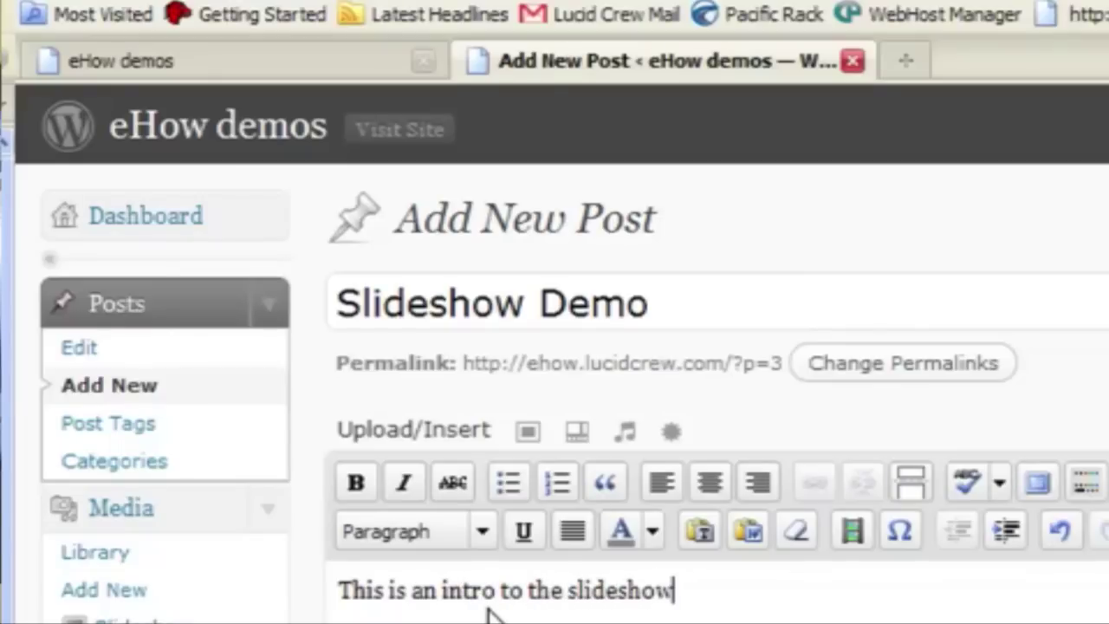
pyautogui.write('w')
pyautogui.press('Return')
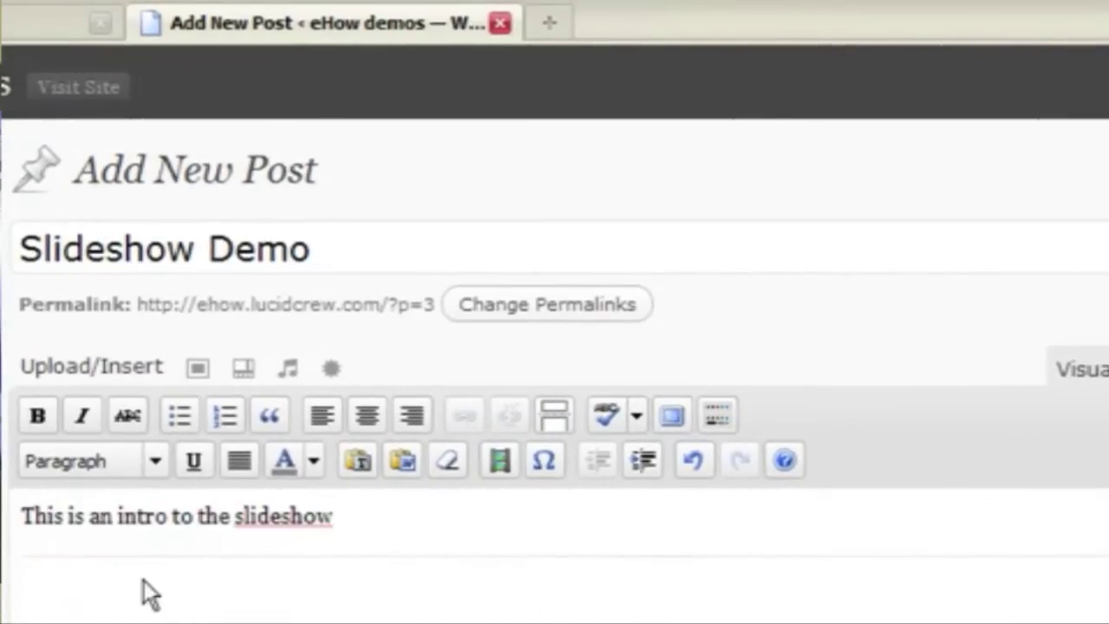
pyautogui.press('Return')
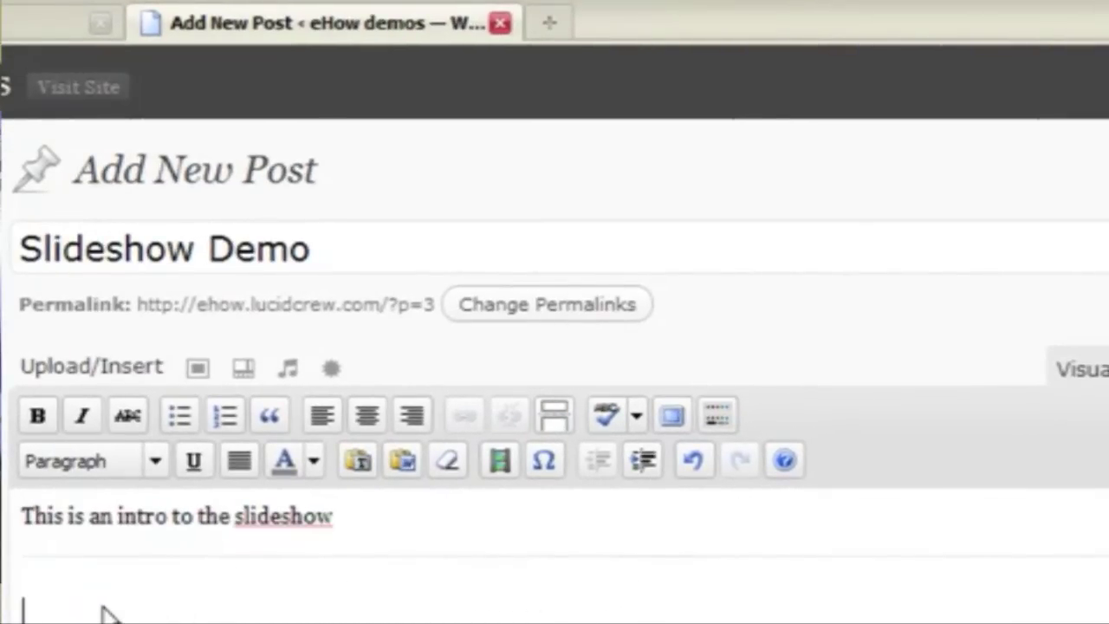
pyautogui.write('[slide]')
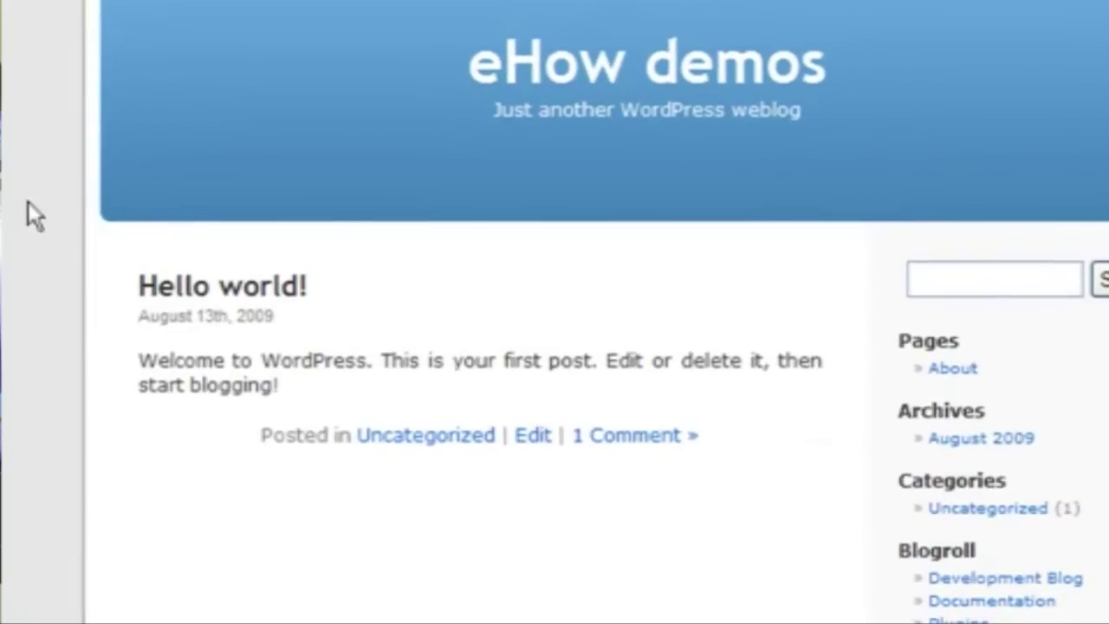
# View the Slideshow Demo post on the live blog, advancing the slideshow and trying full screen
pyautogui.press('F5')
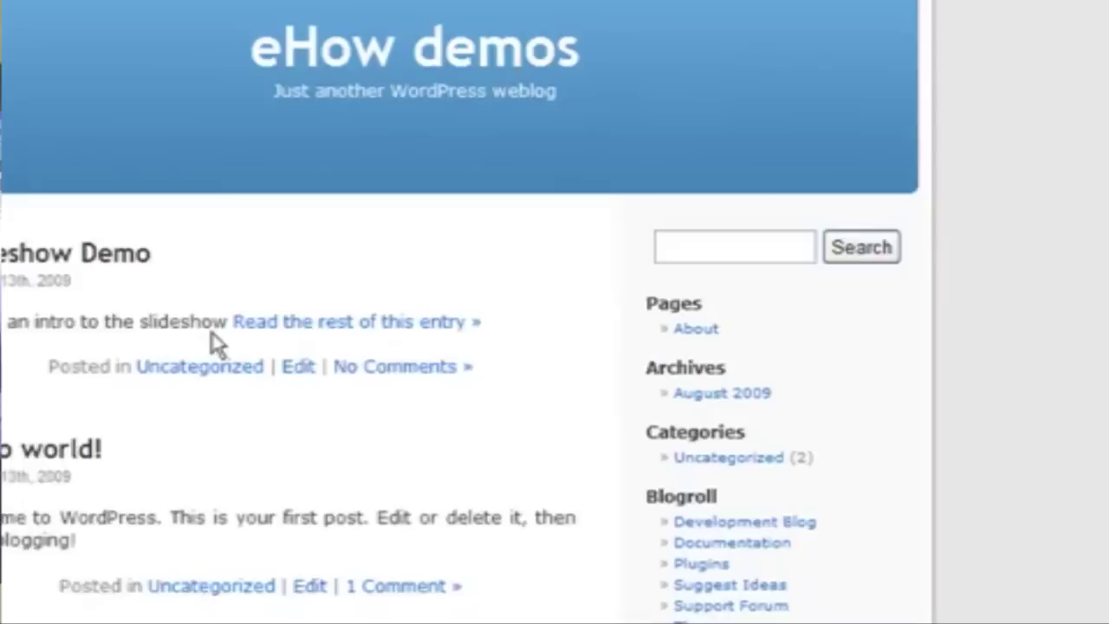
pyautogui.click(294, 323)
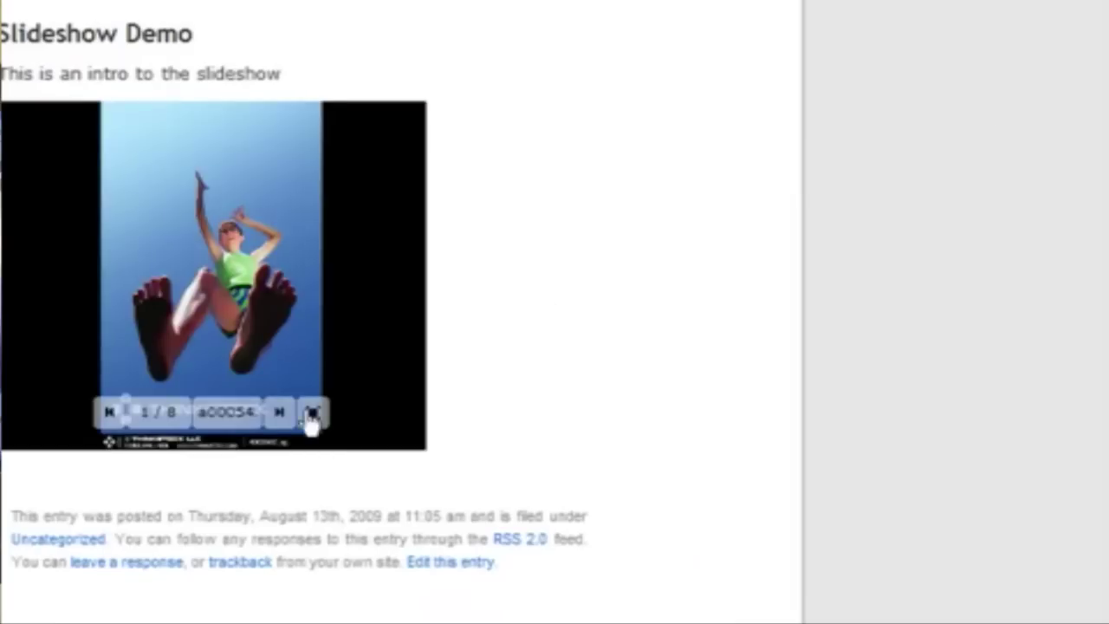
pyautogui.click(281, 417)
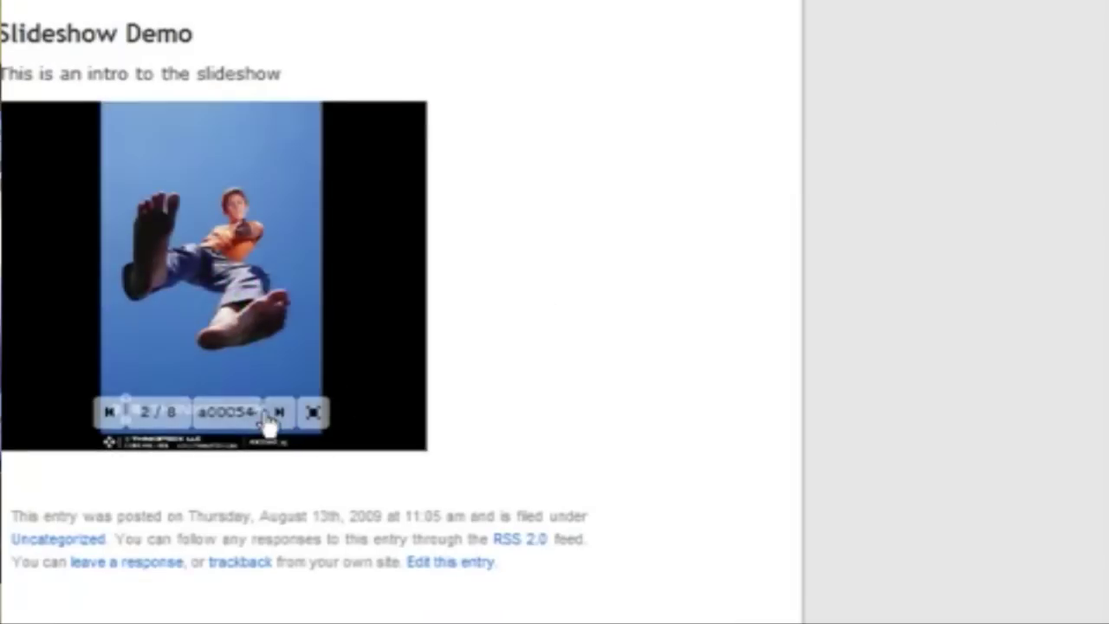
pyautogui.click(317, 414)
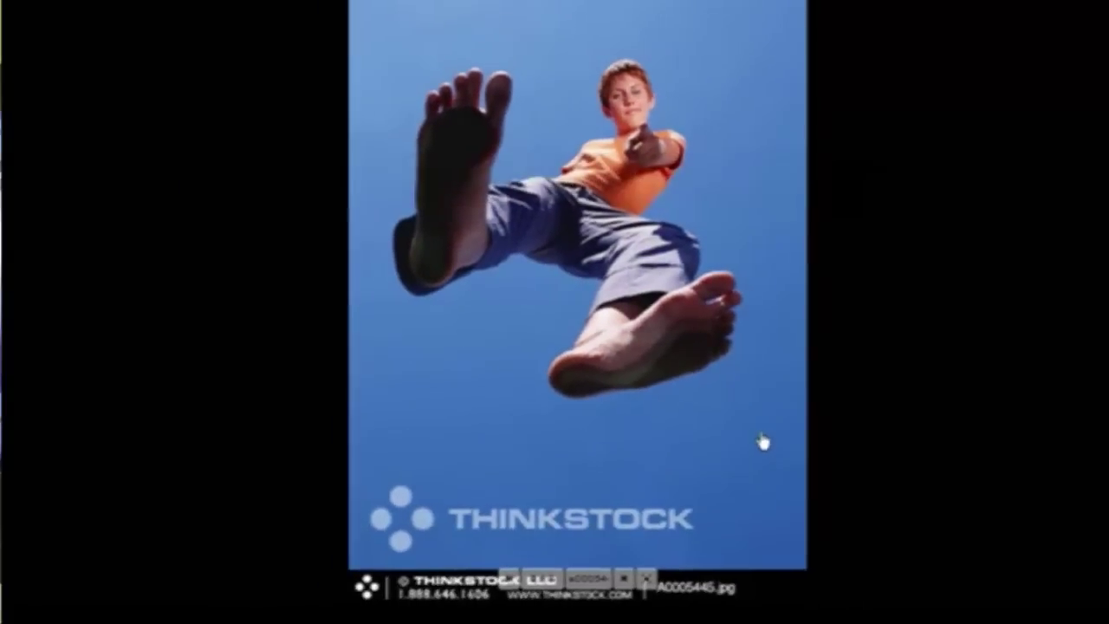
pyautogui.press('Escape')
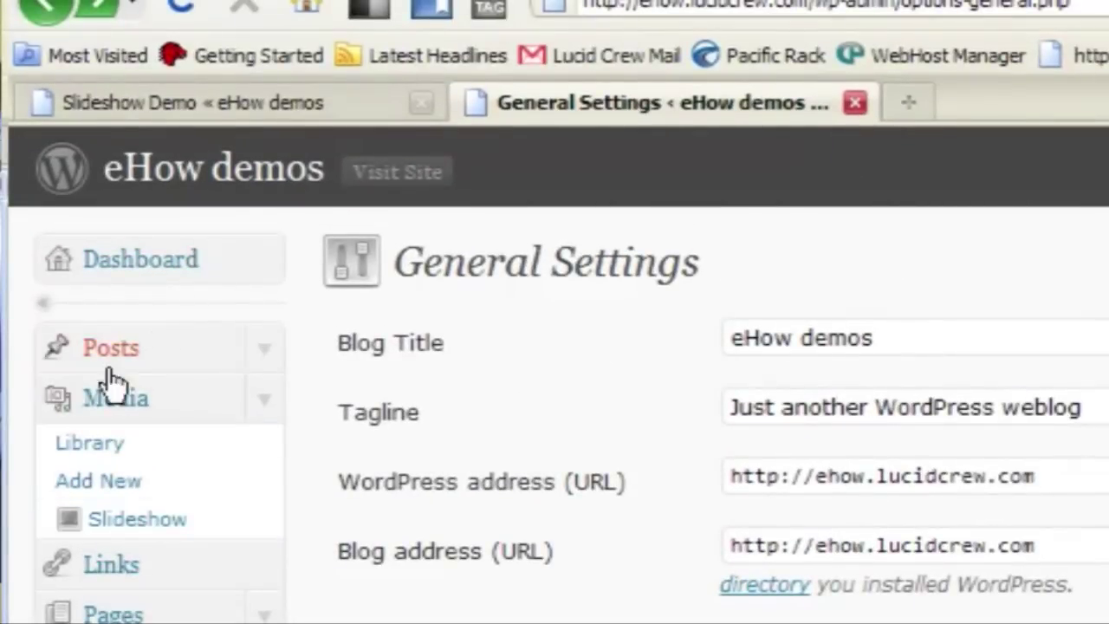
# Change the slideshow width from 320 to 500 and height from 260 to 600, then save
pyautogui.click(118, 525)
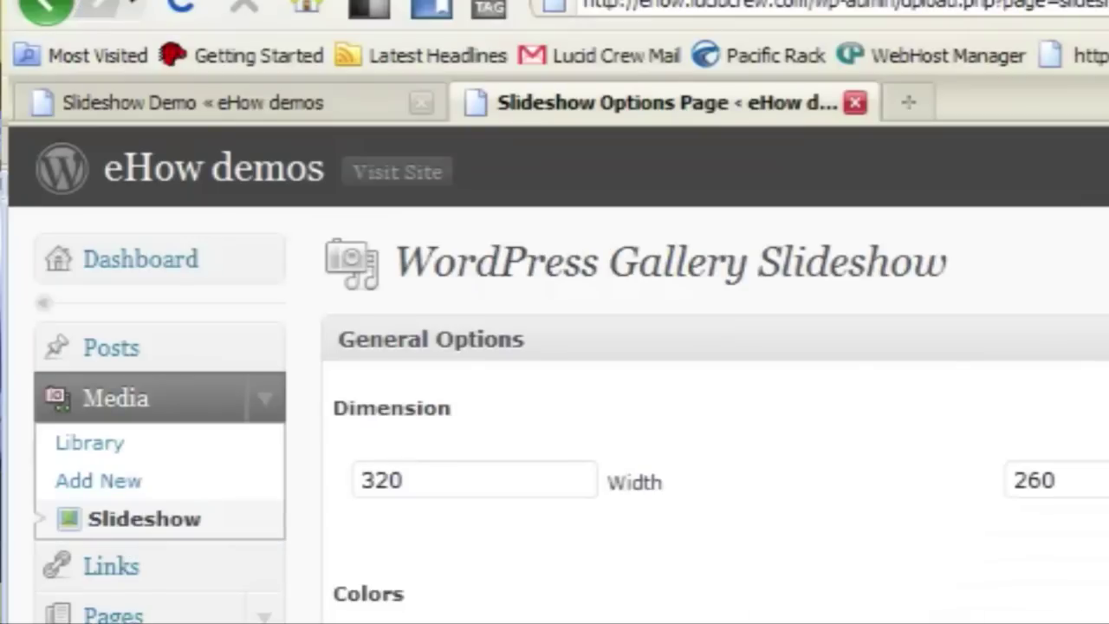
pyautogui.moveTo(445, 472); pyautogui.dragTo(356, 472)
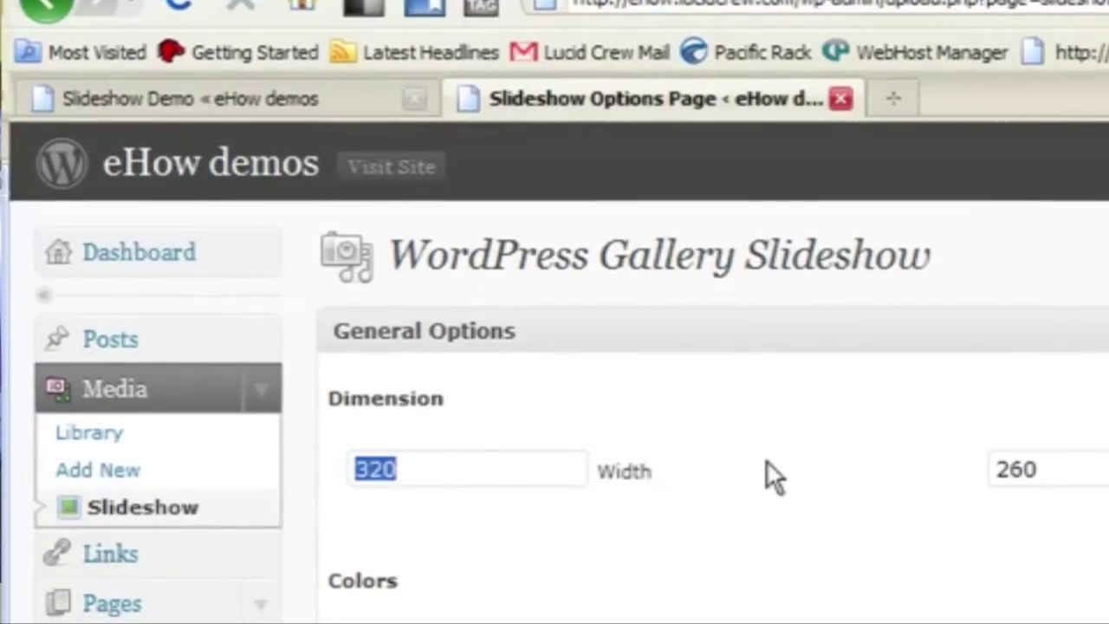
pyautogui.write('500')
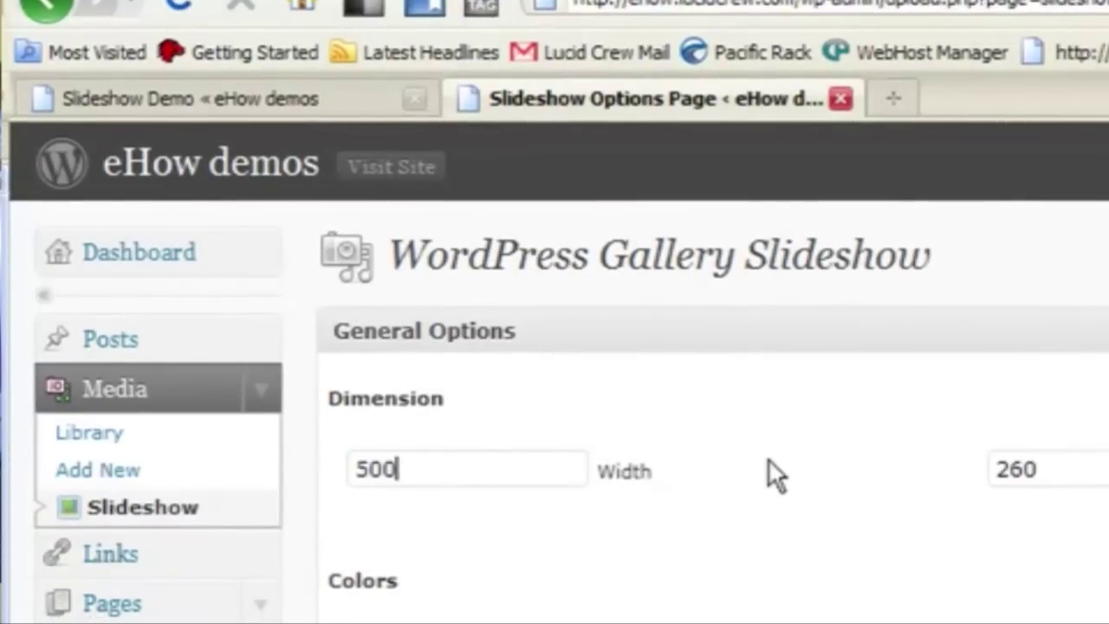
pyautogui.moveTo(1035, 469); pyautogui.dragTo(915, 470)
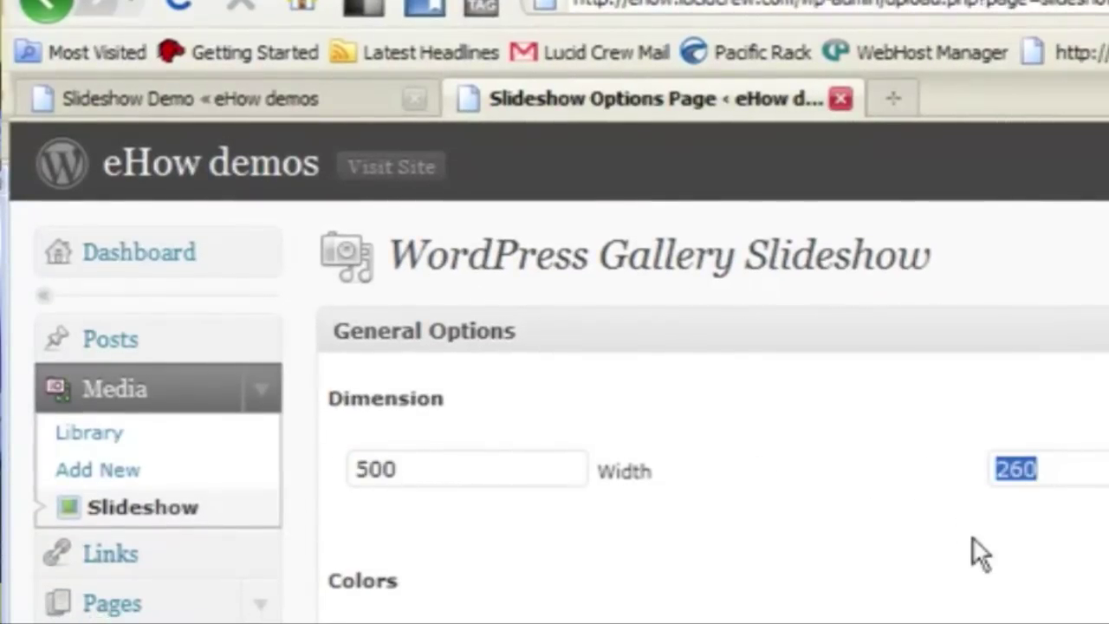
pyautogui.write('600')
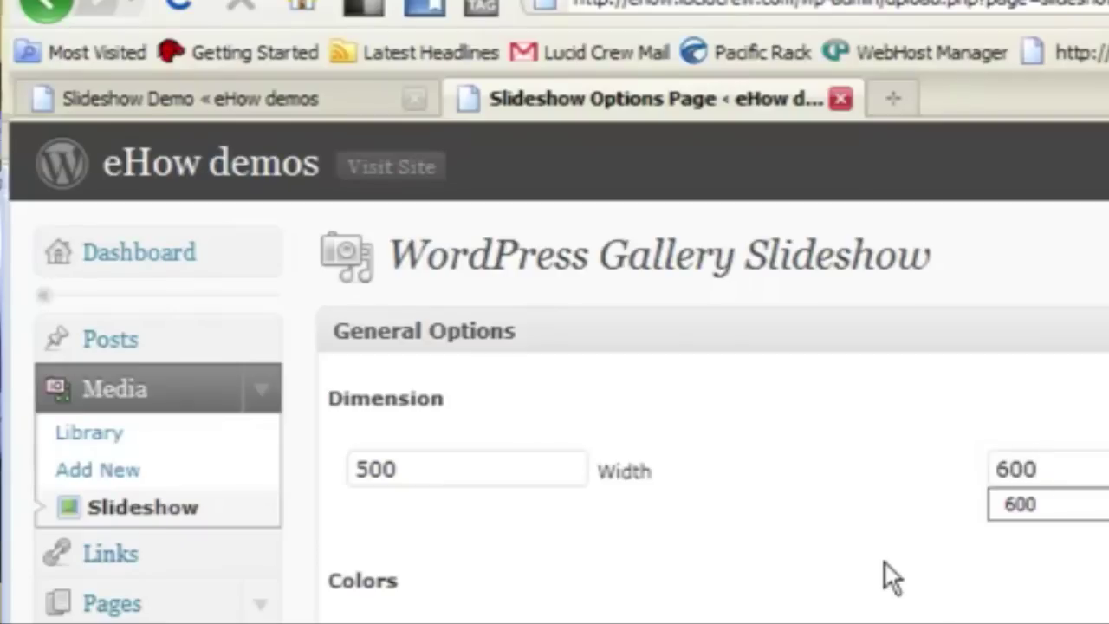
pyautogui.click(852, 572)
pyautogui.scroll(-5, 853, 563)
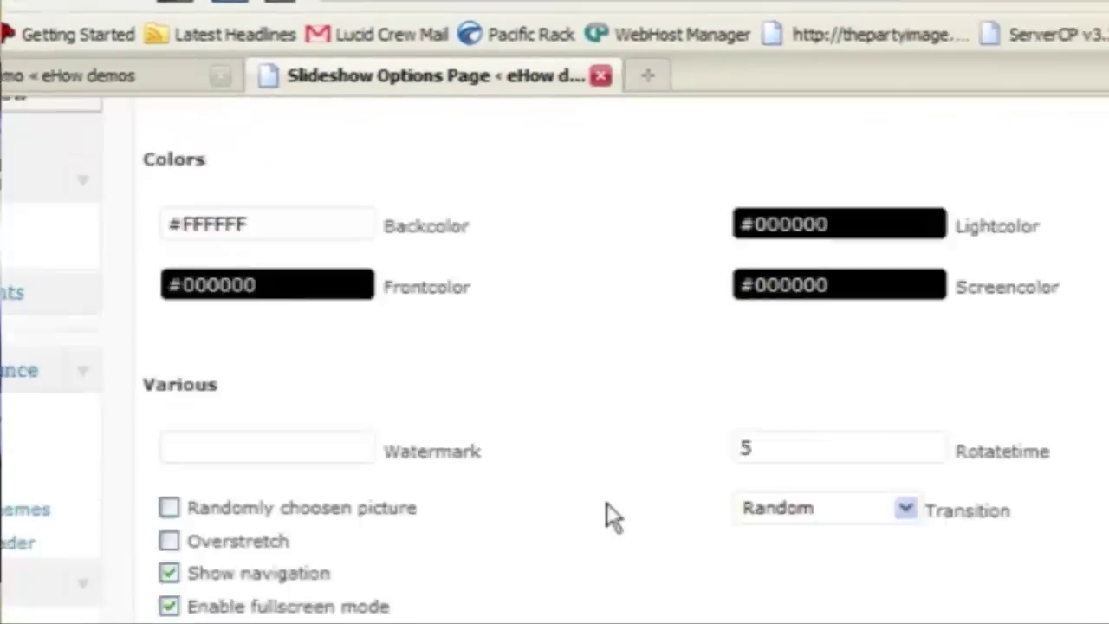
pyautogui.scroll(3, 804, 543)
pyautogui.click(1081, 390)
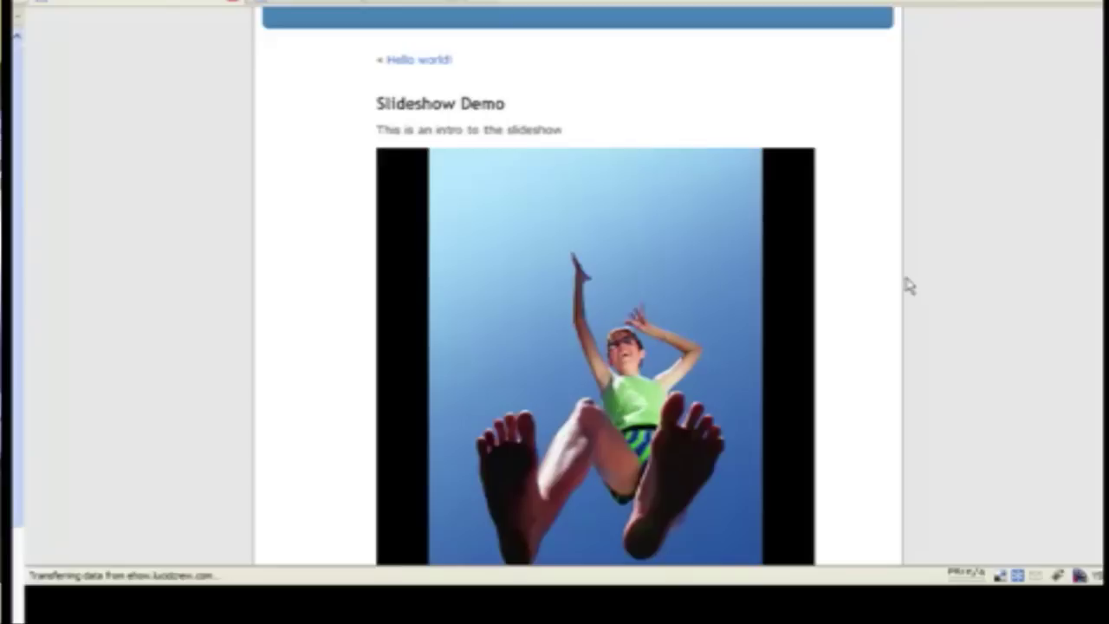
# Look over the enlarged slideshow, then scroll the Slideshow Options page down to the full-screen setting
pyautogui.scroll(-3, 595, 286)
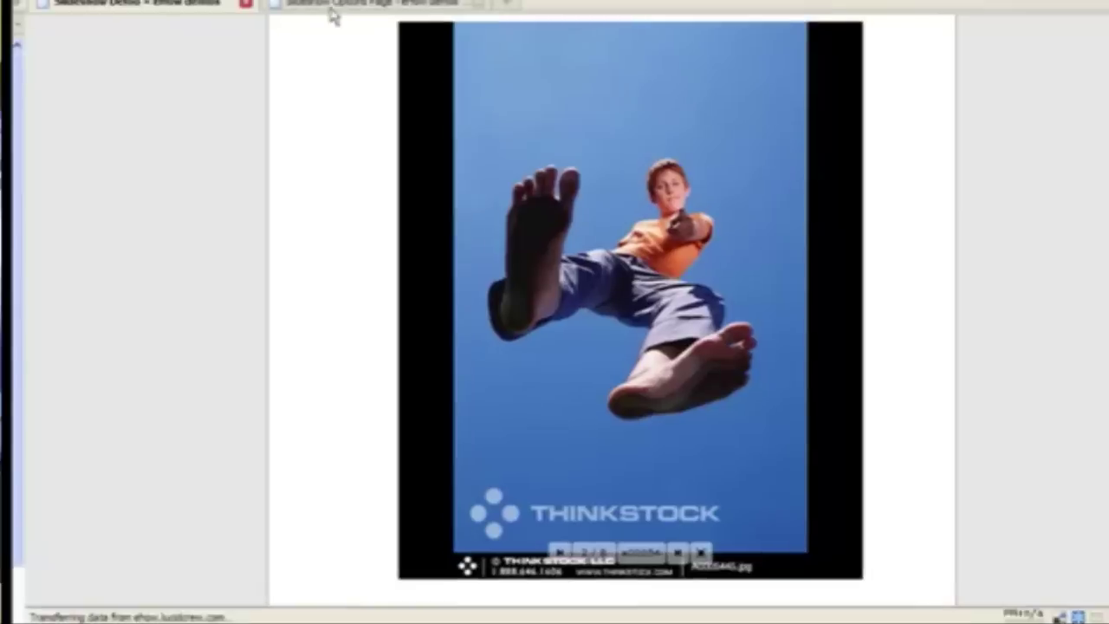
pyautogui.click(314, 5)
pyautogui.scroll(-4, 693, 252)
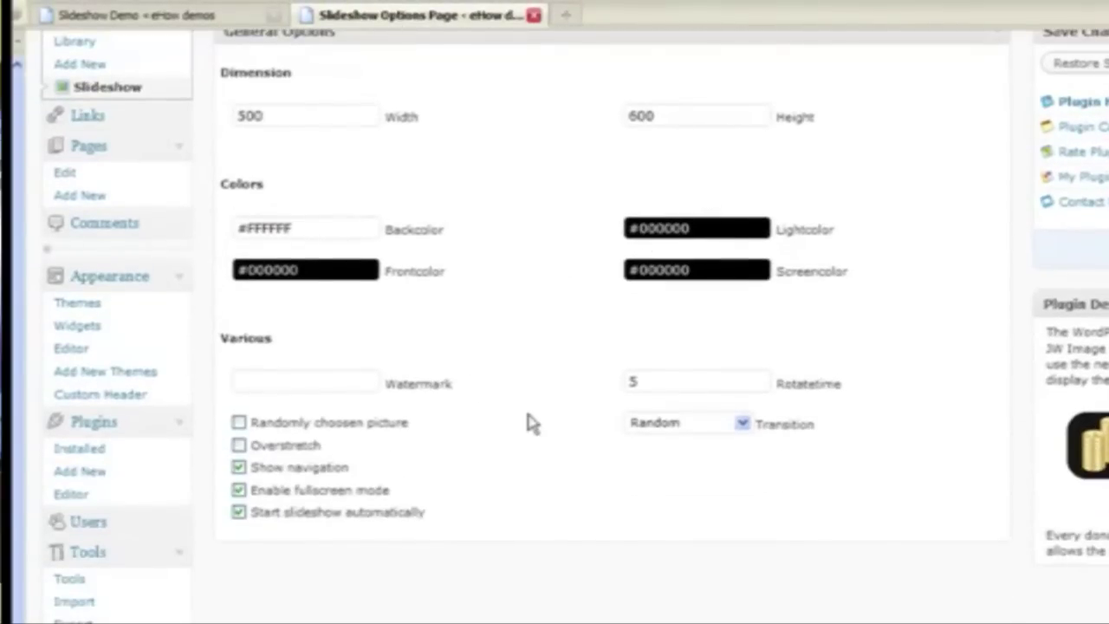
# Disable fullscreen mode for the slideshow and reload the Slideshow Demo post
pyautogui.click(238, 491)
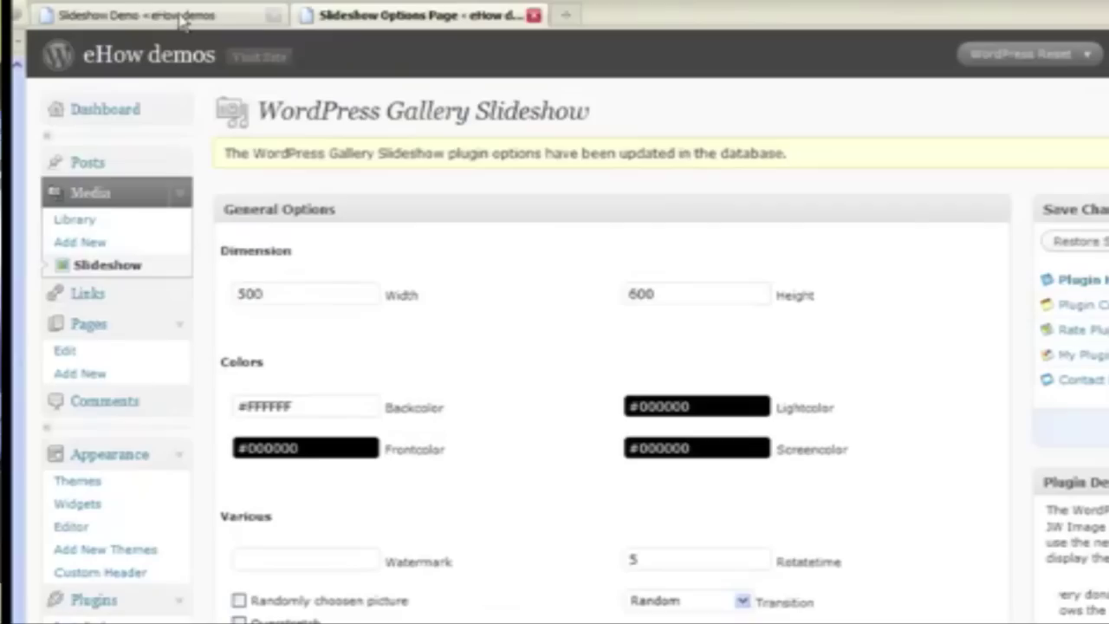
pyautogui.click(180, 17)
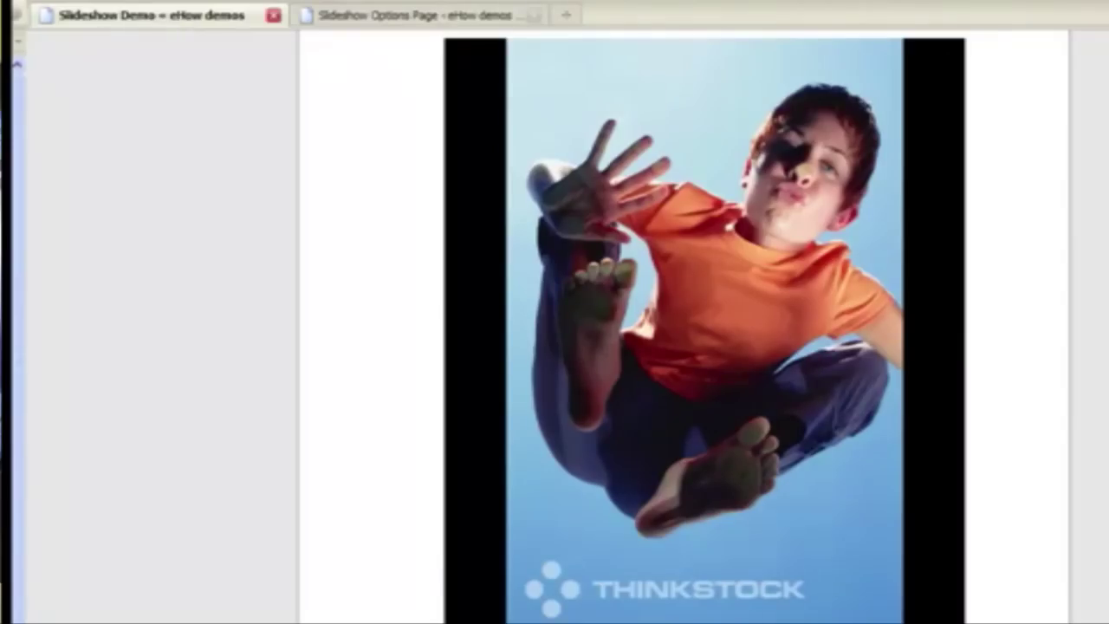
pyautogui.press('F5')
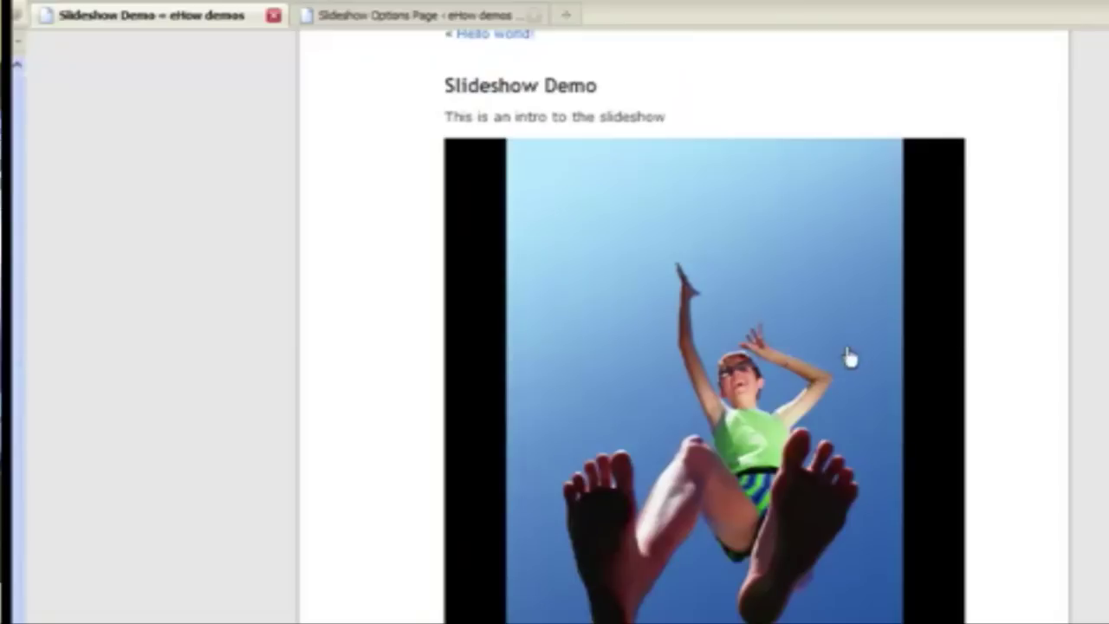